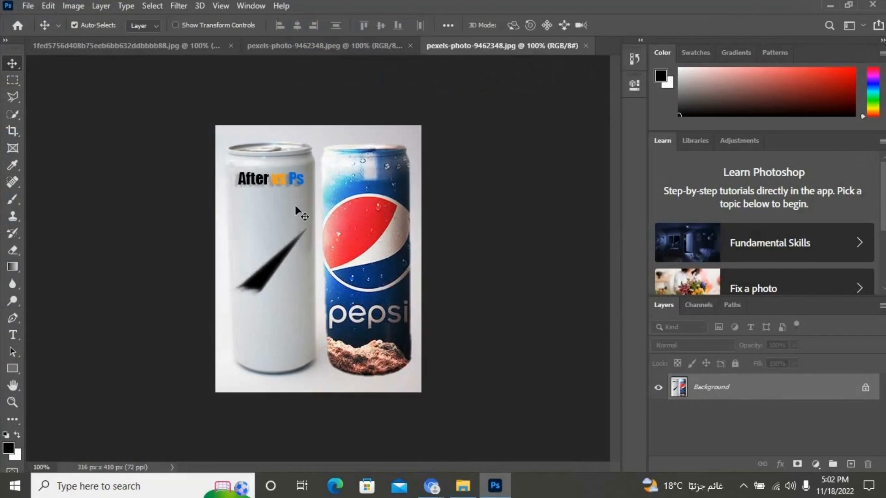
- Examine the finished blank-versus-Pepsi can comparison and the two source images
scroll(298, 207, "up", 1)
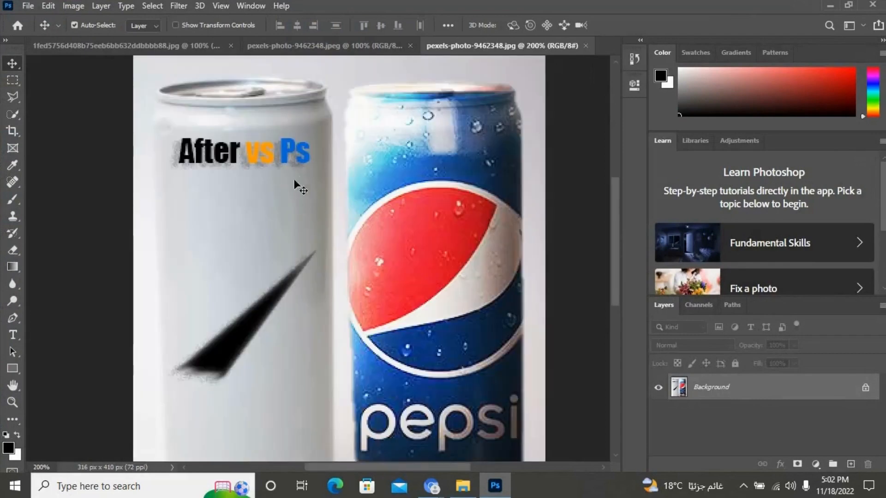
left_click(446, 175, "alt")
key("alt+space")
left_click(508, 227)
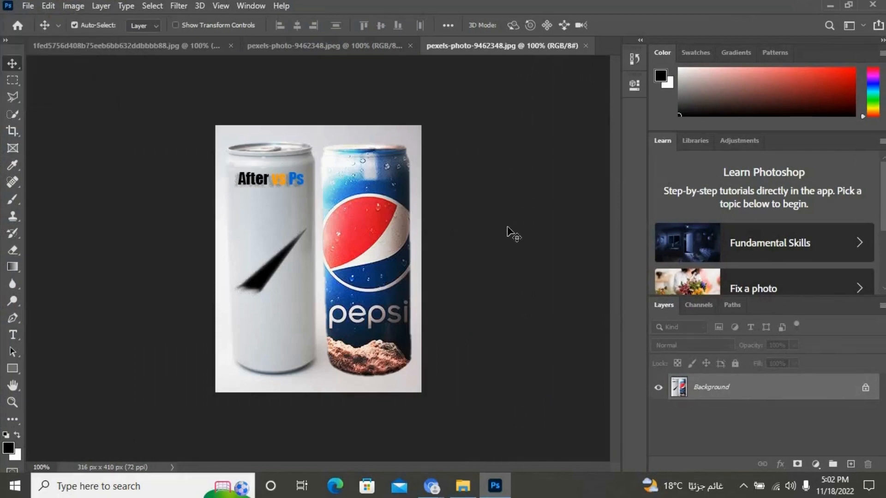
left_click(267, 46)
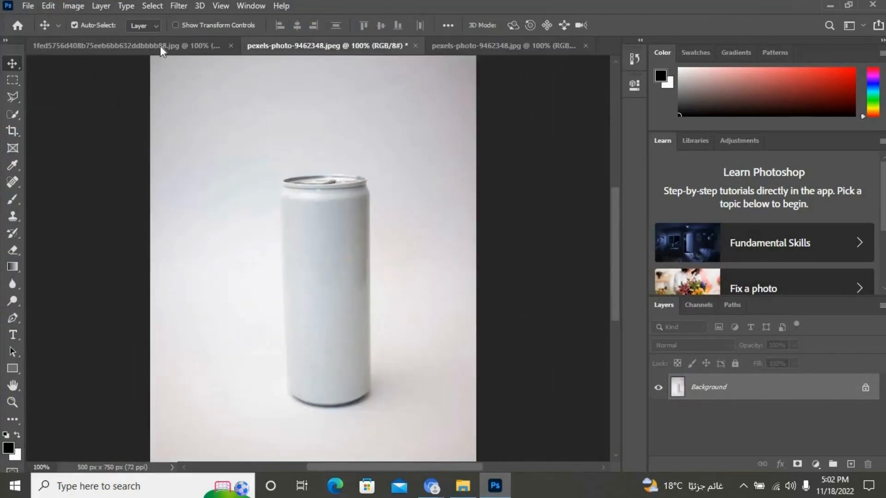
key("ctrl+shift+Tab")
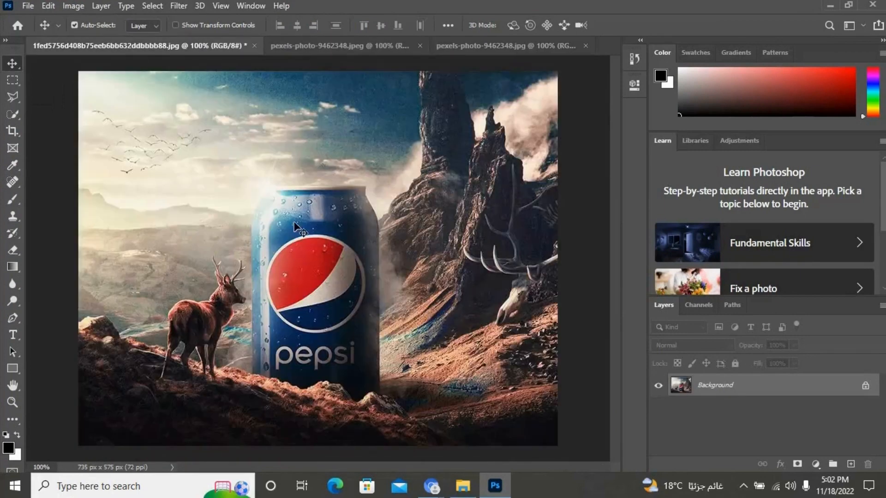
- Select the blank can as the subject, copy it to a new layer, and duplicate that layer
left_click(325, 46)
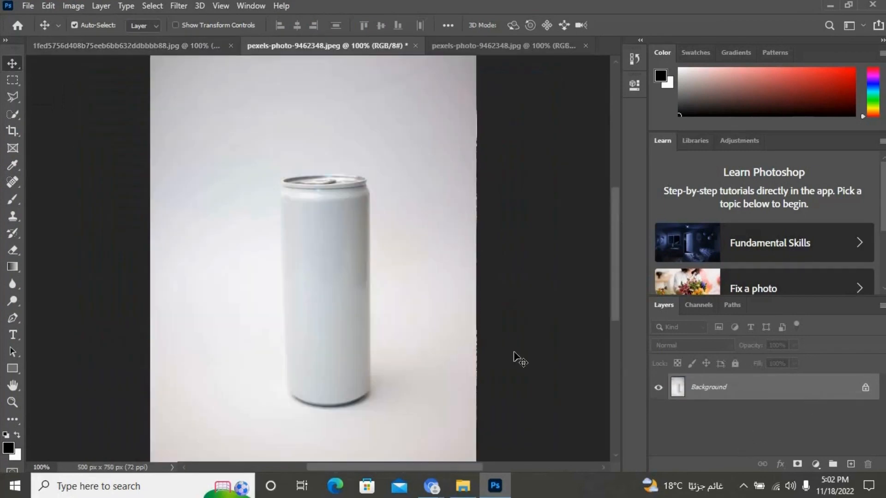
left_click(13, 114)
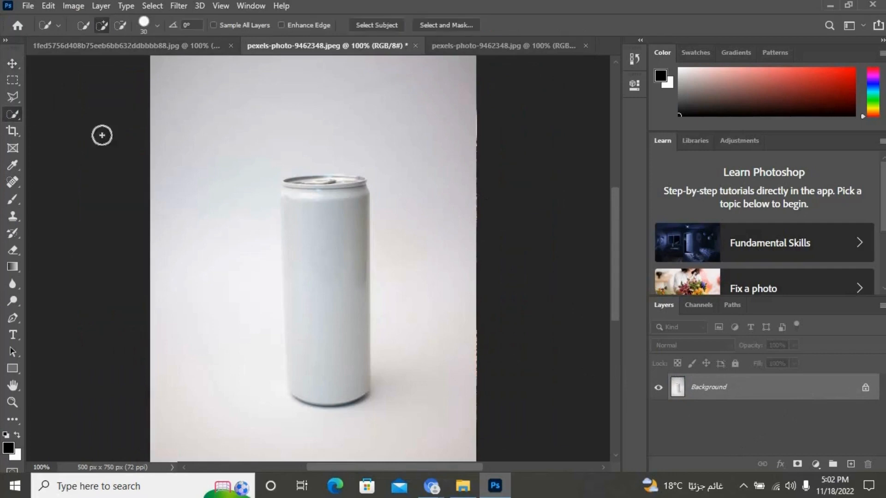
left_click(372, 26)
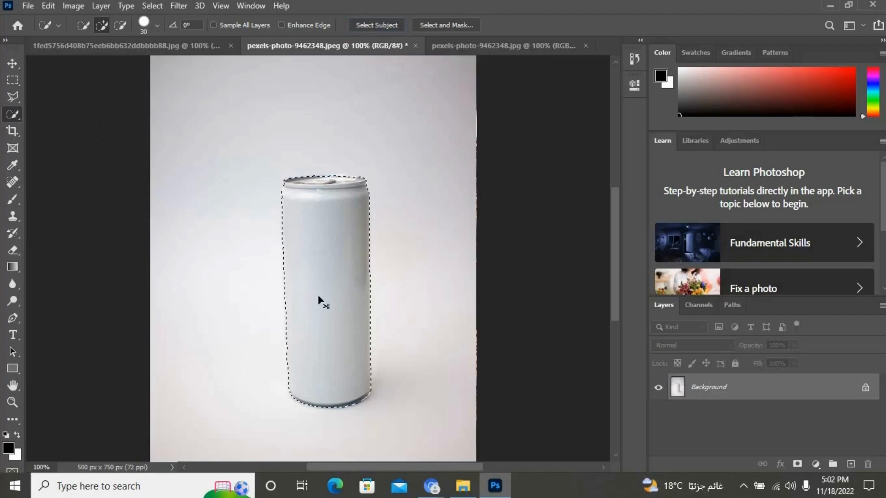
key("ctrl+j")
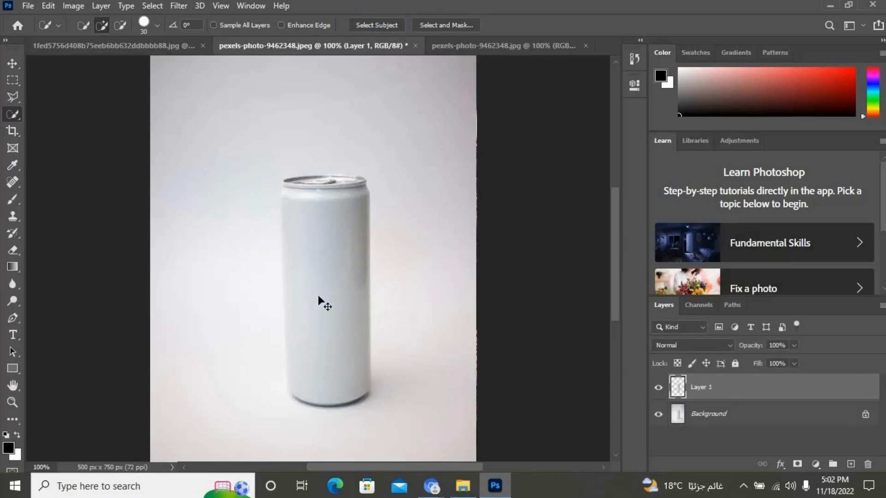
key("ctrl+j")
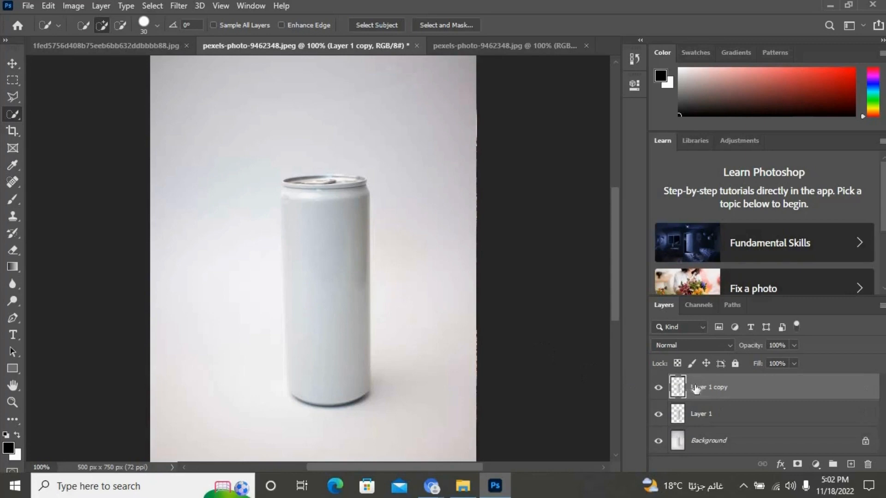
- Copy the Pepsi scene into the blank can document and place it between the two can cutout layers
left_click(136, 47)
key("v")
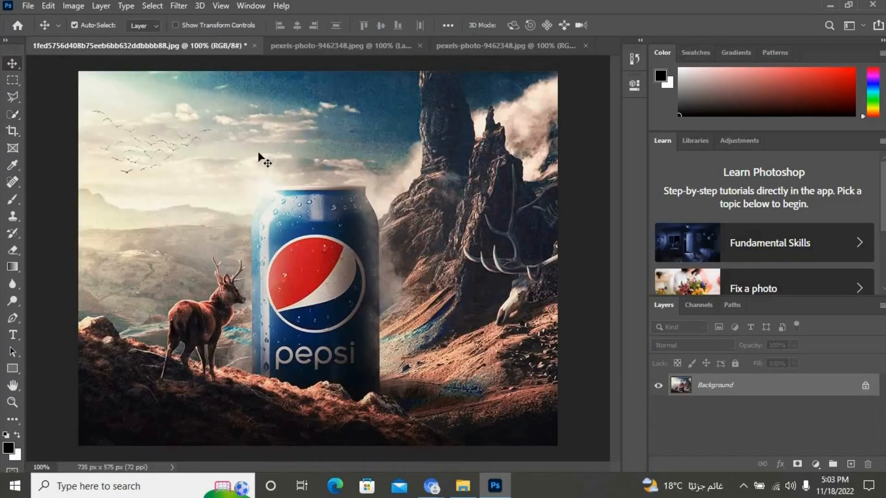
left_click_drag(317, 51, 324, 170)
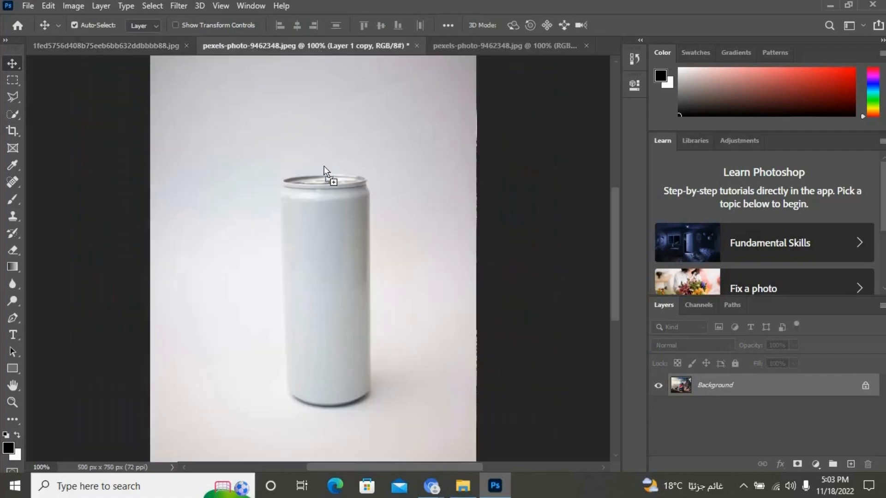
left_click_drag(322, 253, 323, 253)
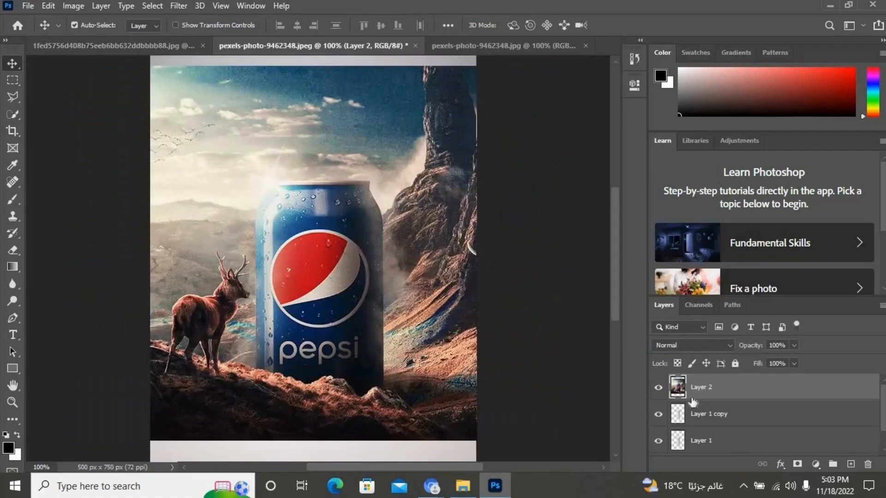
left_click_drag(745, 387, 737, 417)
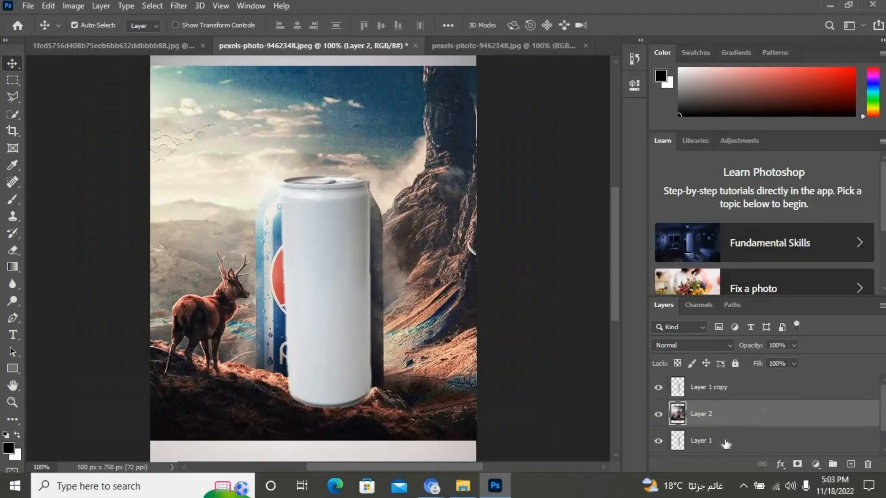
- Hide the Pepsi scene layer and set the top can copy's blend mode to Linear Burn
left_click(754, 394)
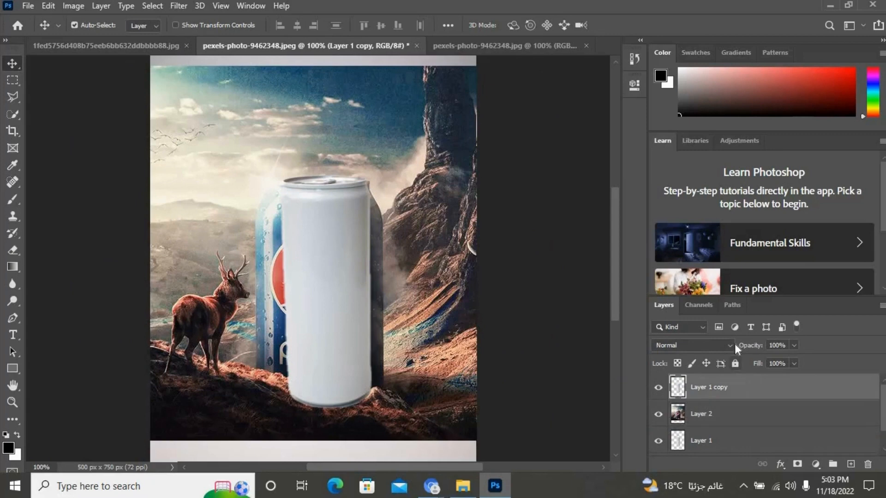
left_click(658, 413)
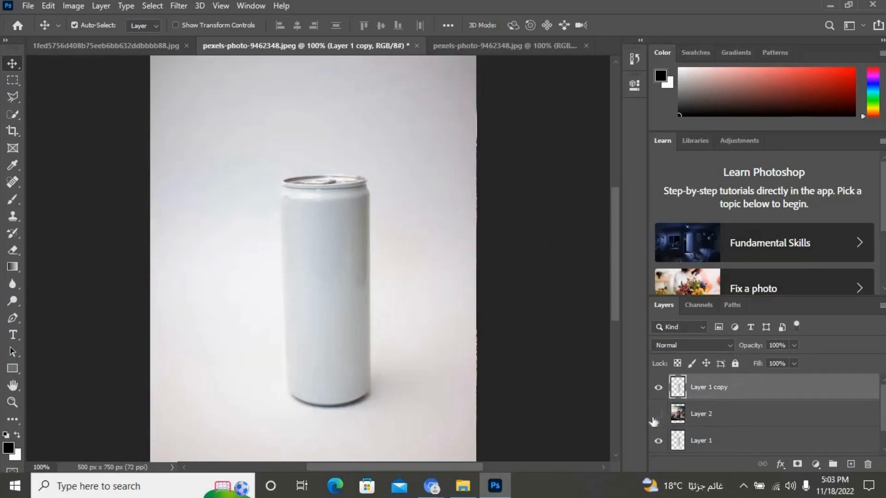
left_click(728, 344)
left_click(728, 346)
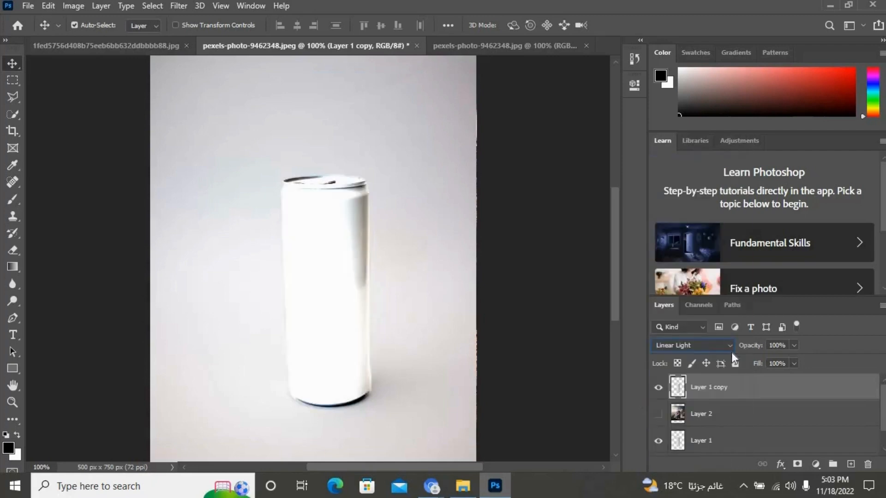
left_click(731, 343)
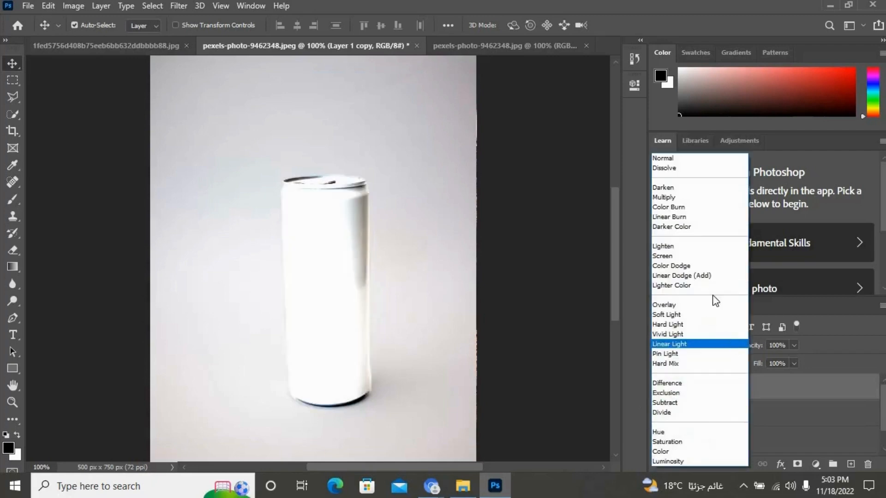
left_click(689, 217)
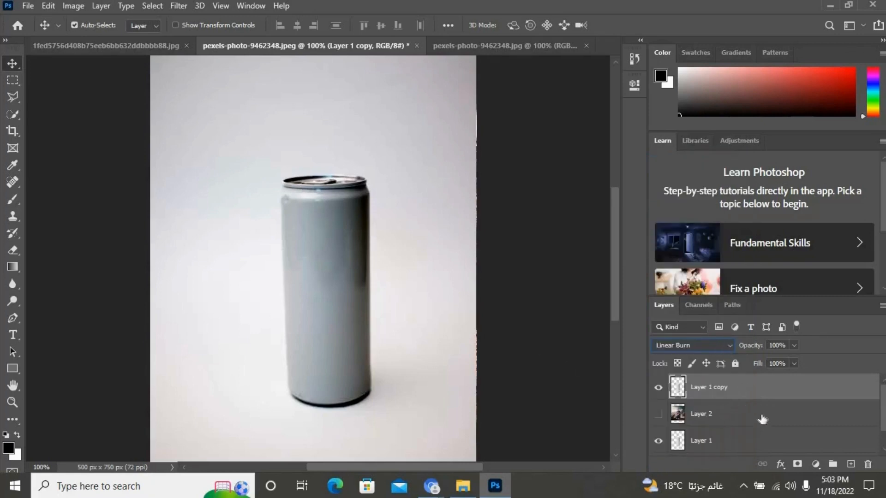
- Create clipping masks for the top can copy and the Pepsi scene layer, and show the Pepsi layer again
right_click(774, 392)
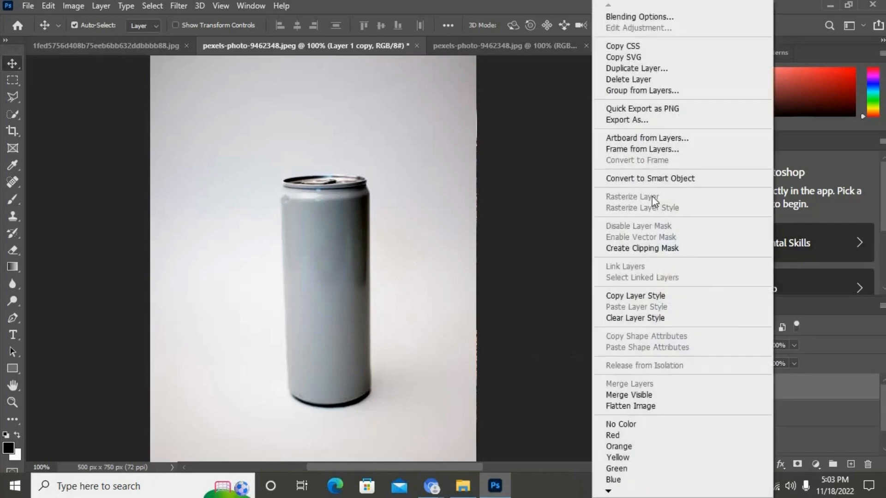
left_click(693, 249)
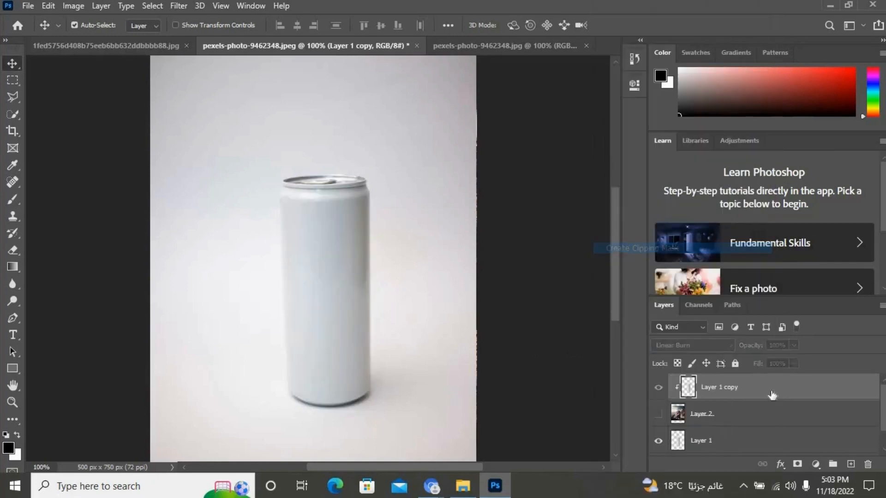
left_click(788, 416)
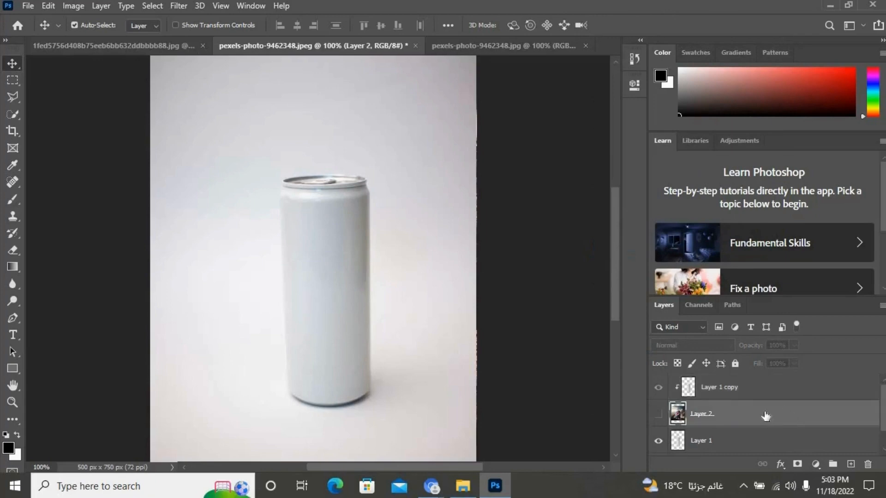
right_click(749, 416)
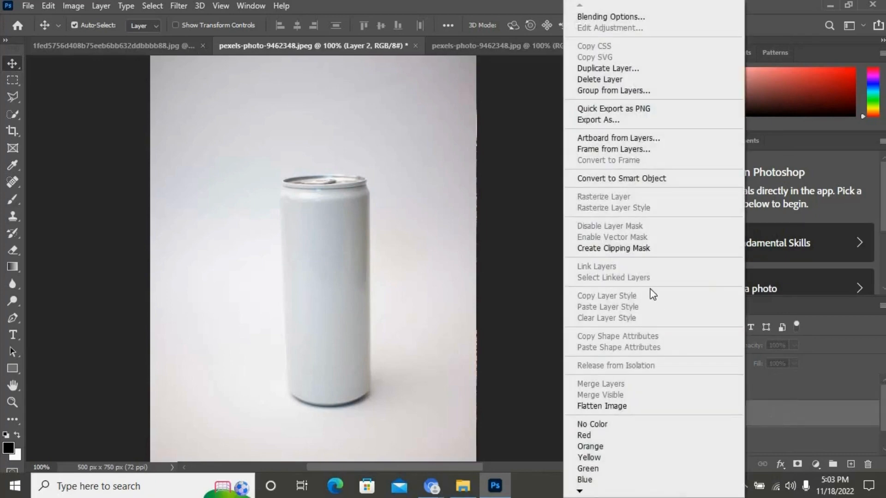
left_click(644, 249)
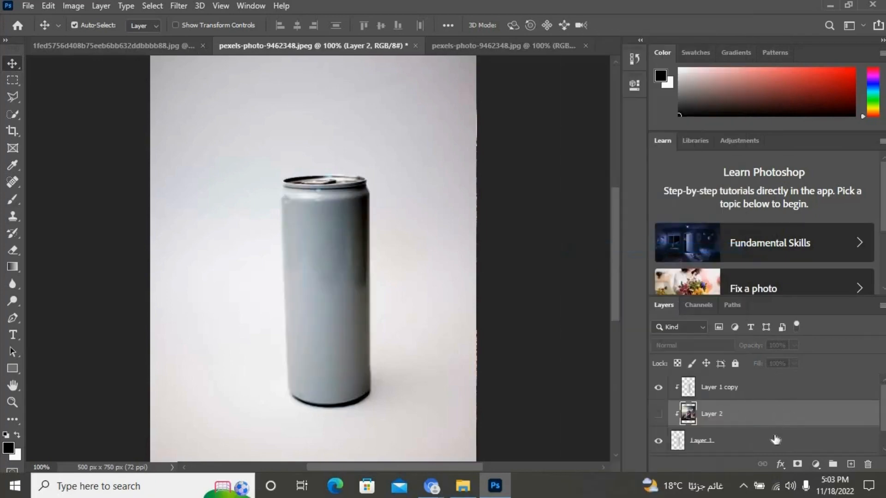
left_click(658, 415)
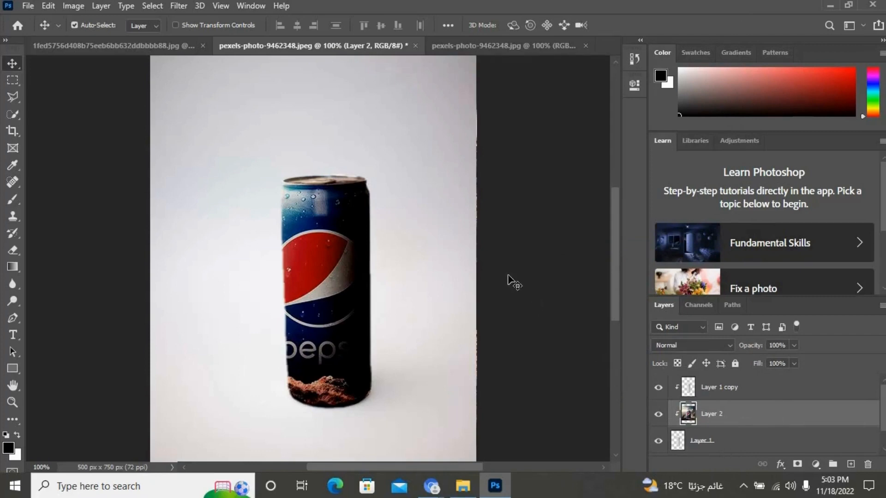
left_click(759, 442)
scroll(754, 430, "down", 1)
left_click(758, 442)
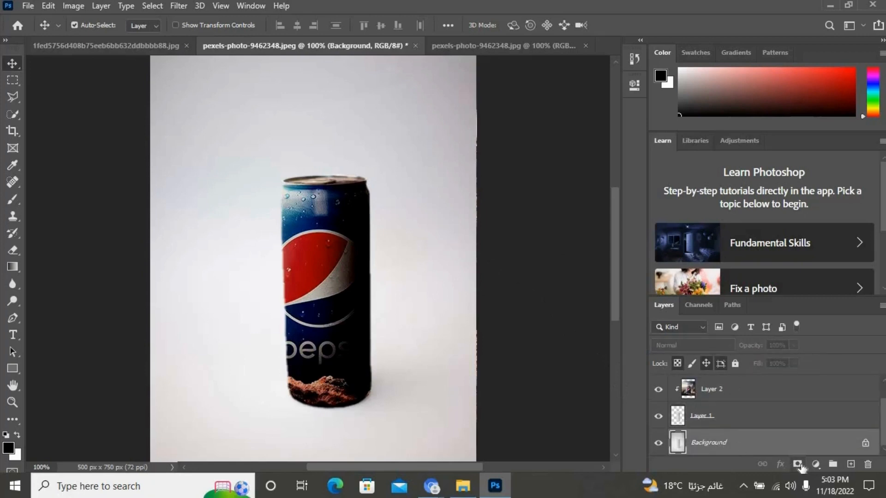
left_click(798, 464)
key("ctrl+z")
key("ctrl+z")
- Add a layer mask to Layer 1, then target its image content and set the Brush tool's mode to Clear
left_click(797, 465)
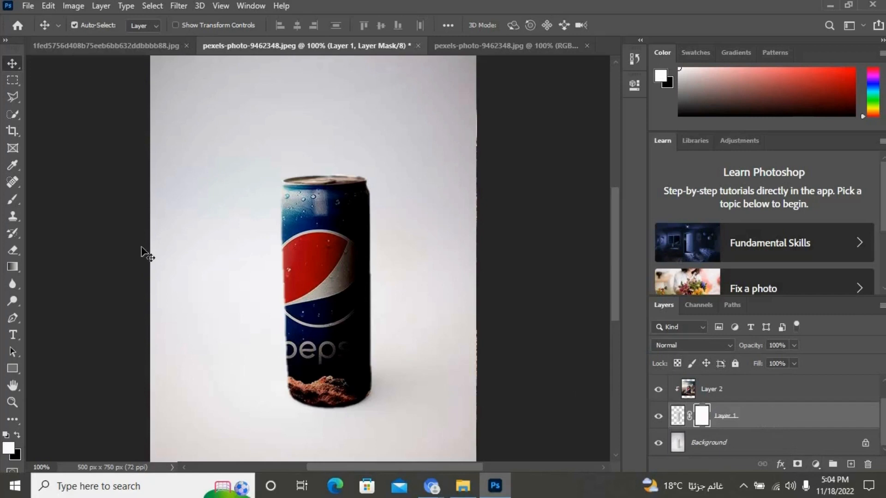
left_click(12, 199)
left_click(232, 24)
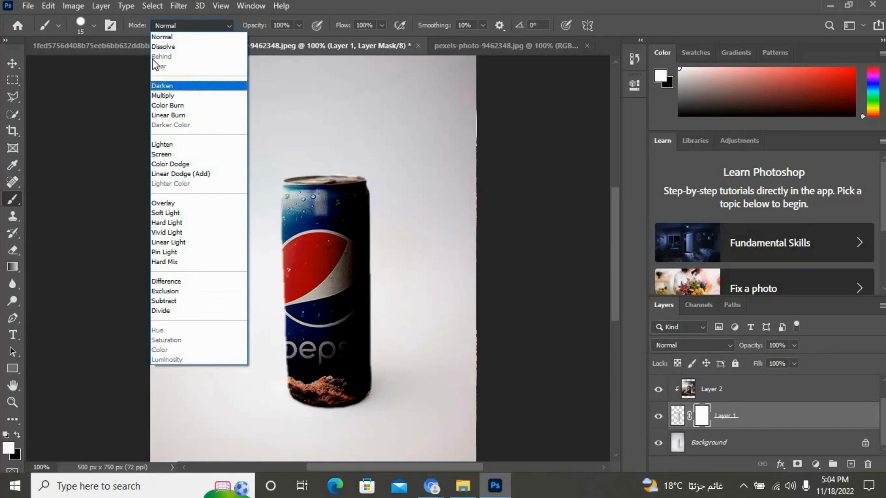
left_click(236, 36)
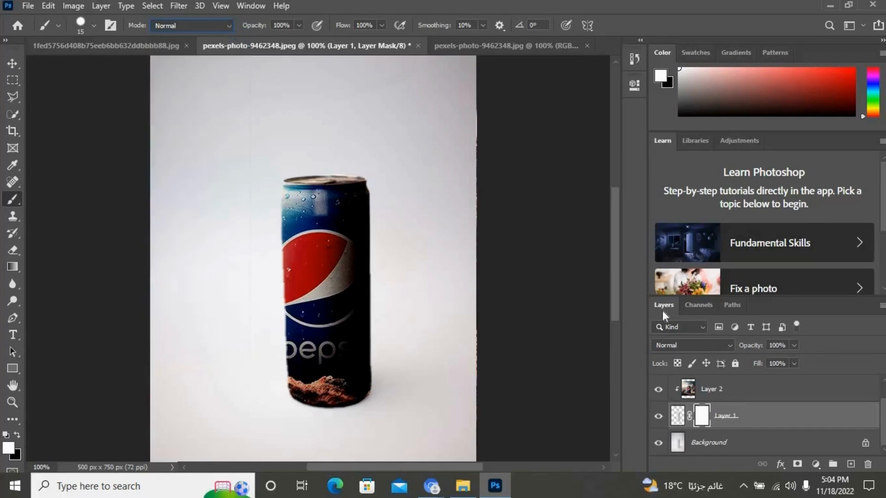
left_click(678, 416)
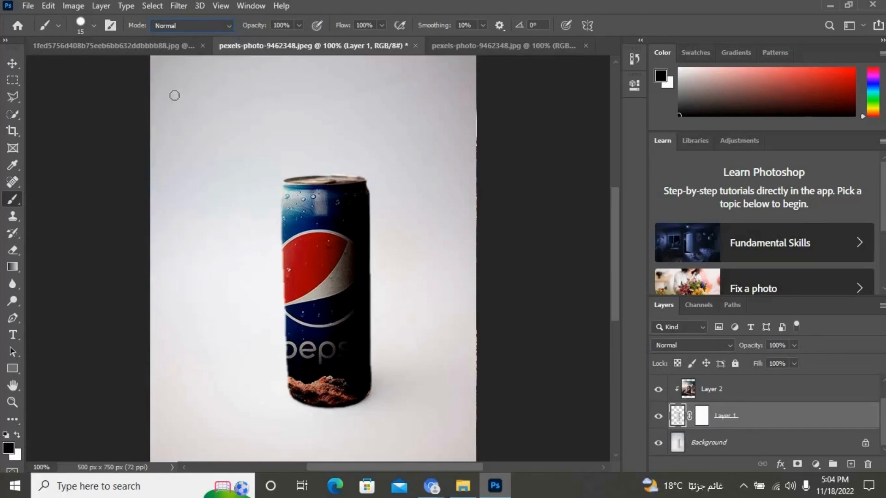
left_click(231, 26)
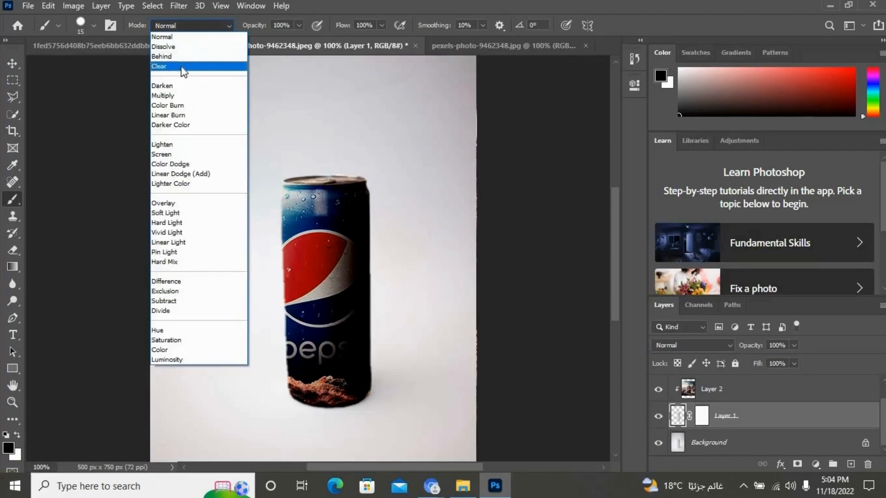
left_click(159, 66)
- Brush over the can's lid on Layer 1 to clear the Pepsi artwork from the metal top
left_click(323, 177, "ctrl")
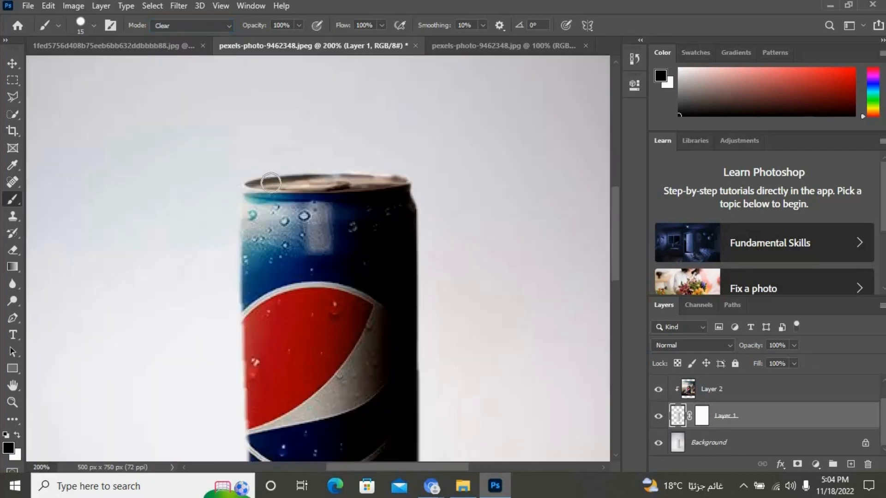
mouse_move(293, 188)
left_mouse_down()
mouse_move(405, 178)
mouse_move(314, 189)
mouse_move(241, 181)
mouse_move(336, 191)
mouse_move(331, 186)
mouse_move(403, 177)
mouse_move(241, 181)
mouse_move(375, 183)
left_mouse_up()
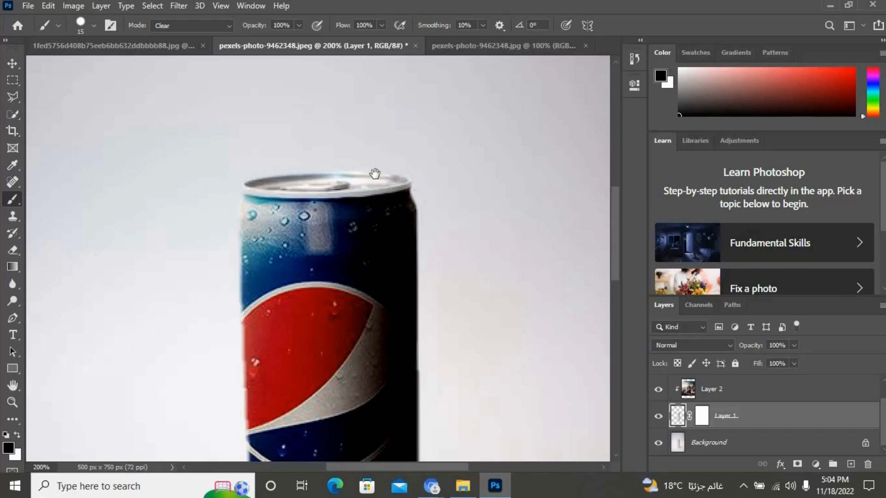
left_click(375, 174, "alt")
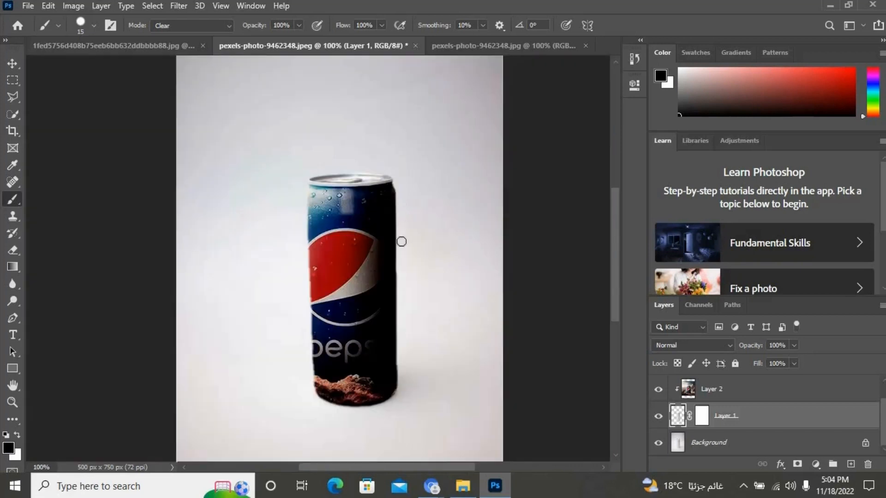
left_click(387, 210, "ctrl")
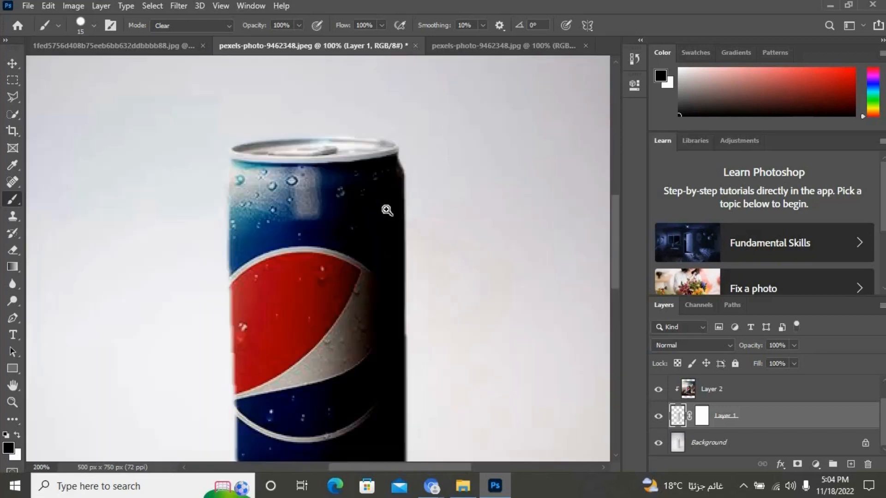
left_click(380, 266, "alt")
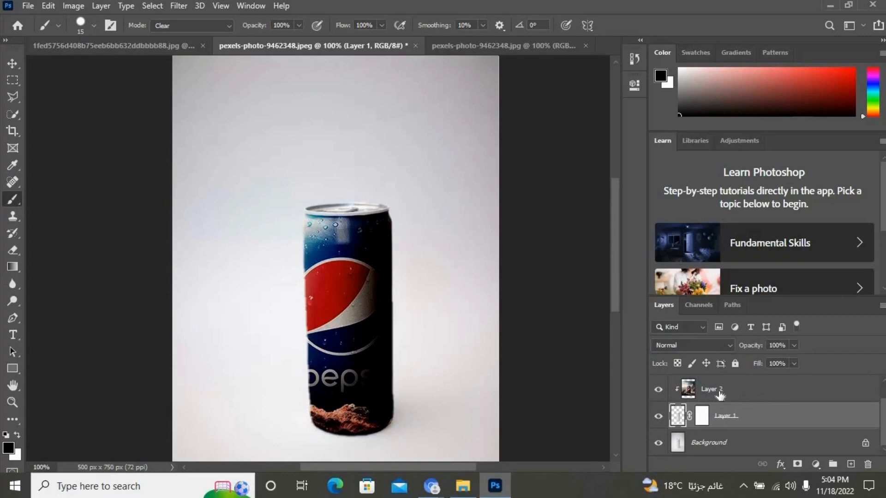
- Select Layer 1 copy, Layer 2, Layer 1 and the Background, and merge them into one layer
scroll(758, 424, "up", 1)
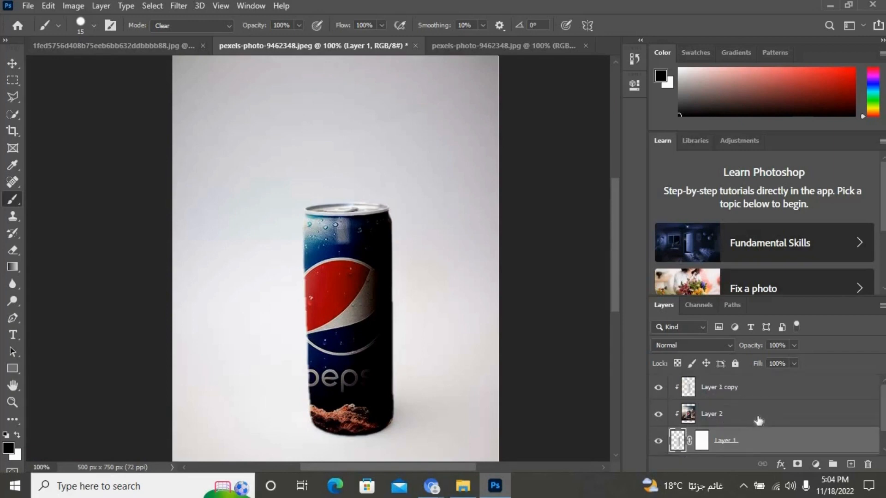
left_click(762, 409, "ctrl")
left_click(763, 395, "ctrl")
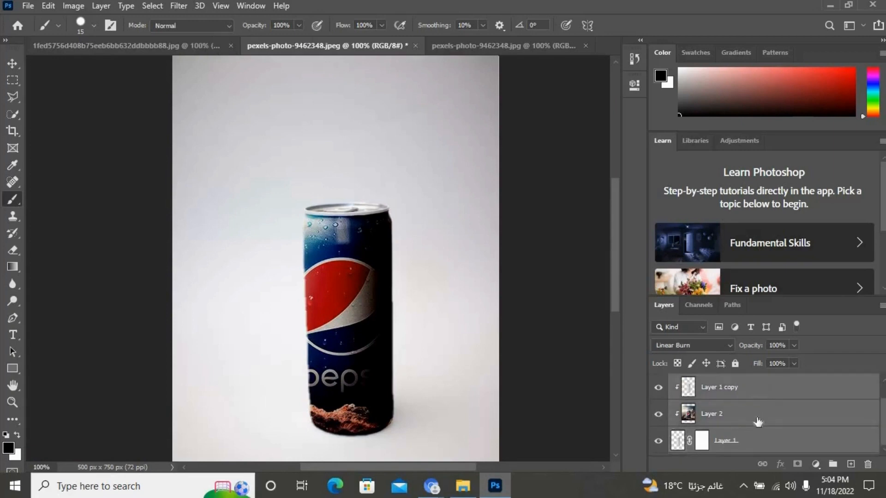
scroll(757, 434, "down", 1)
left_click(759, 441, "ctrl")
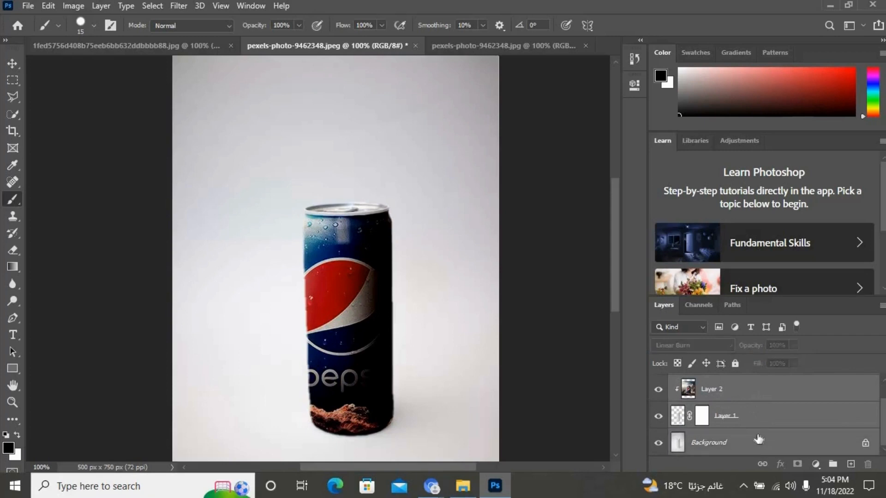
key("ctrl+e")
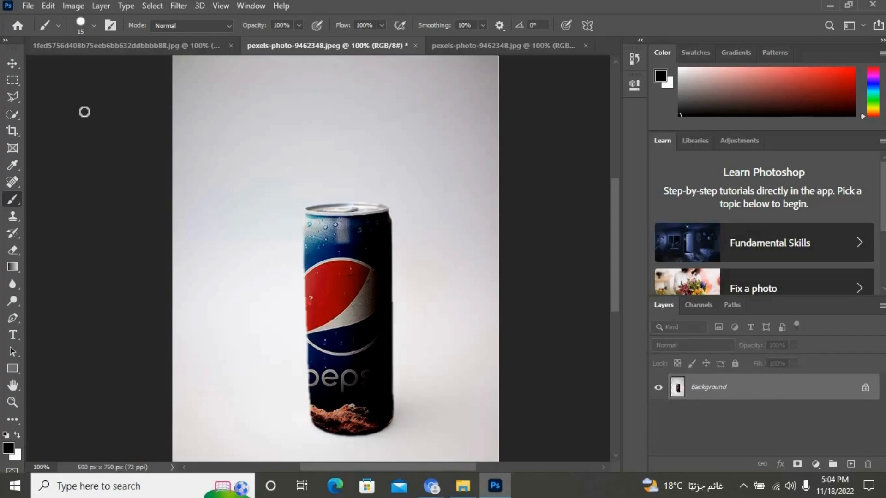
- Inspect the Pepsi can up close from lid to base and compare it with the two-can reference image
left_click(12, 63)
scroll(367, 284, "up", 1)
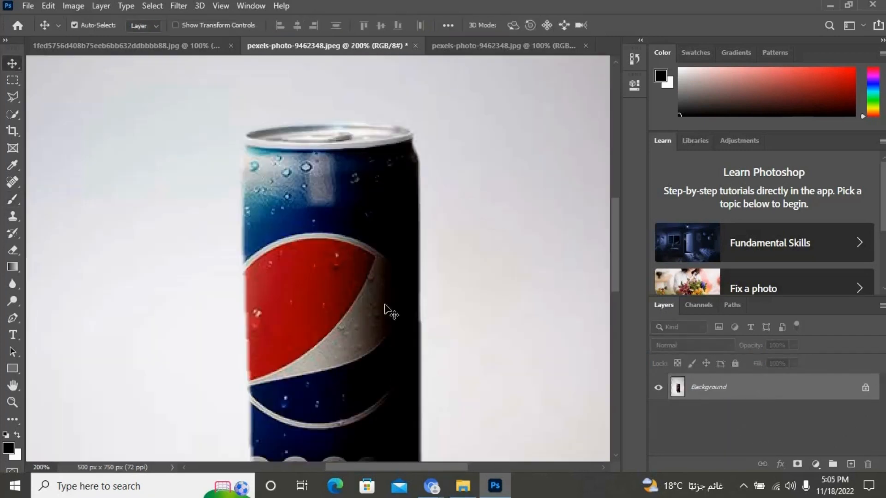
key("space")
left_click_drag(379, 389, 357, 202)
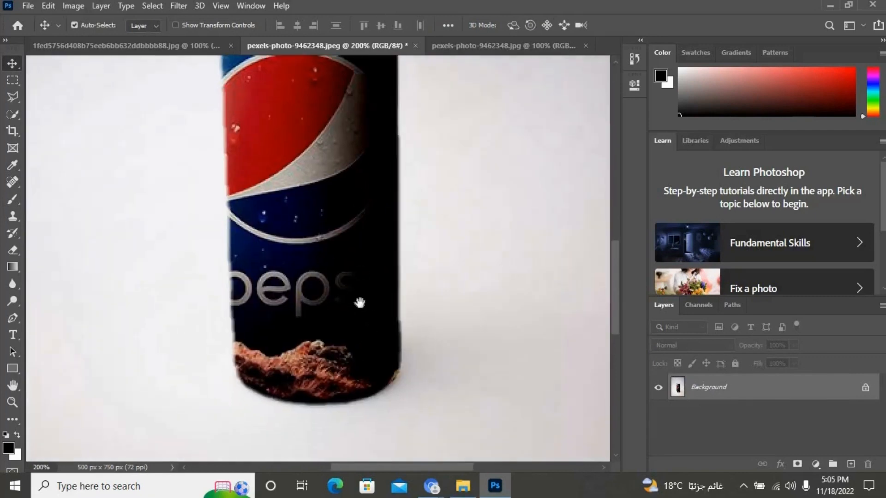
left_click_drag(353, 267, 357, 388)
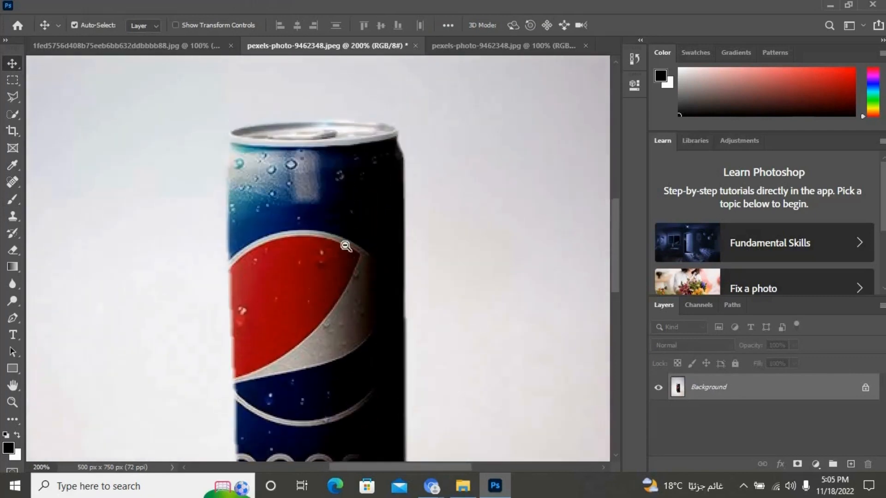
left_click(346, 245, "alt")
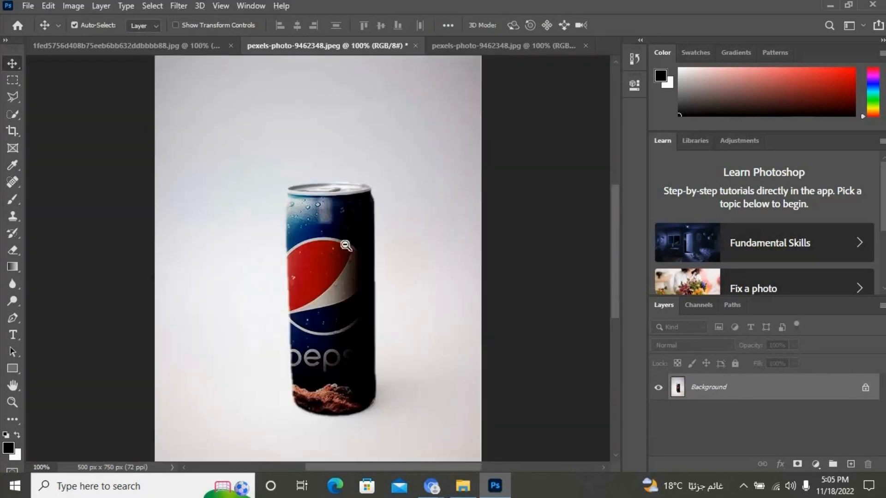
left_click(493, 45)
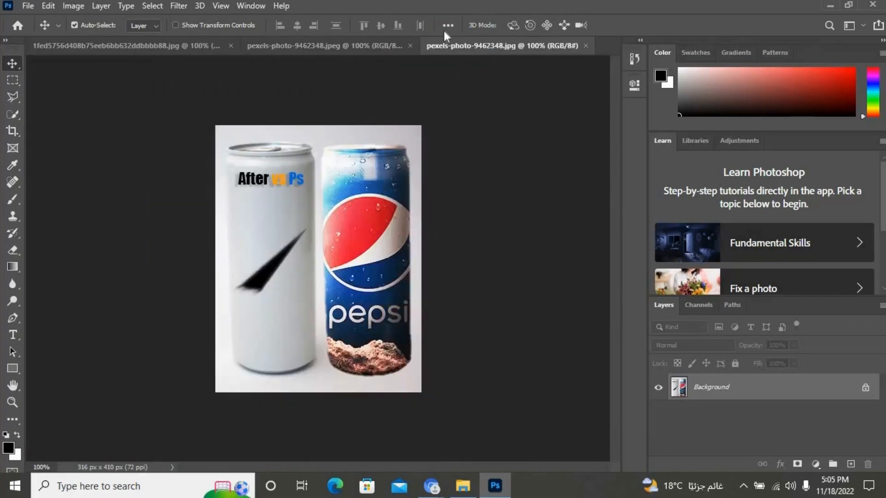
left_click(379, 46)
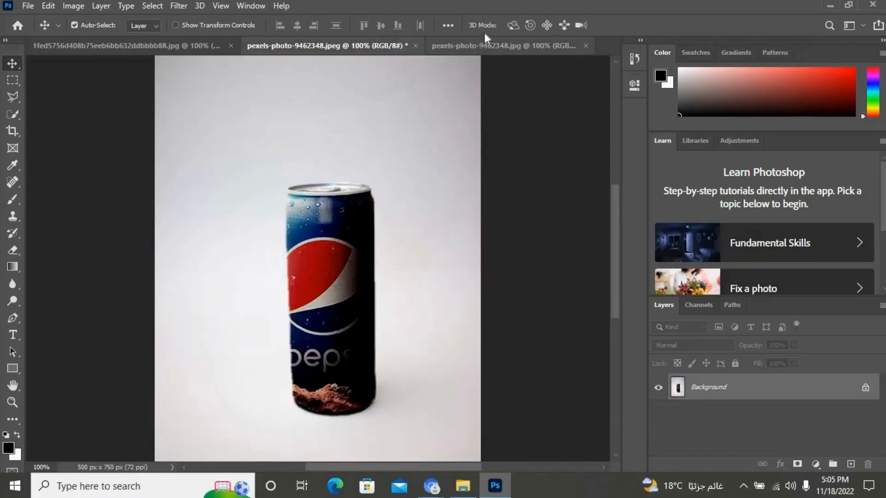
left_click(493, 44)
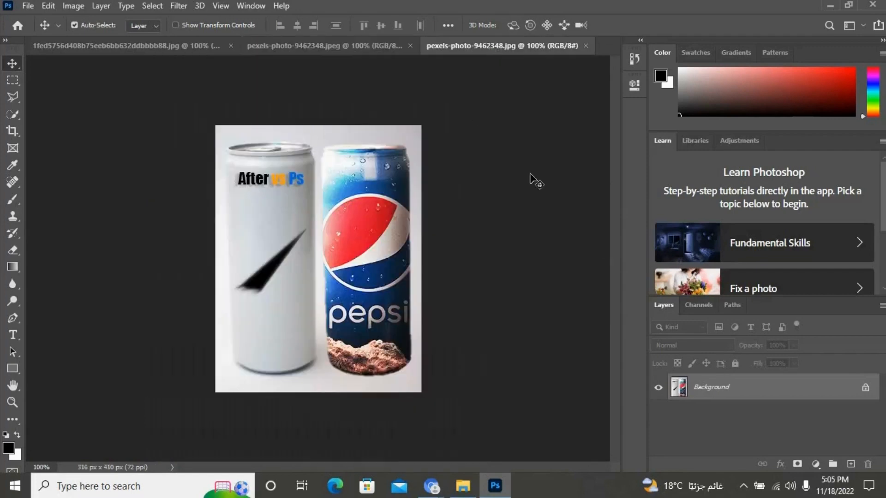
left_click(347, 46)
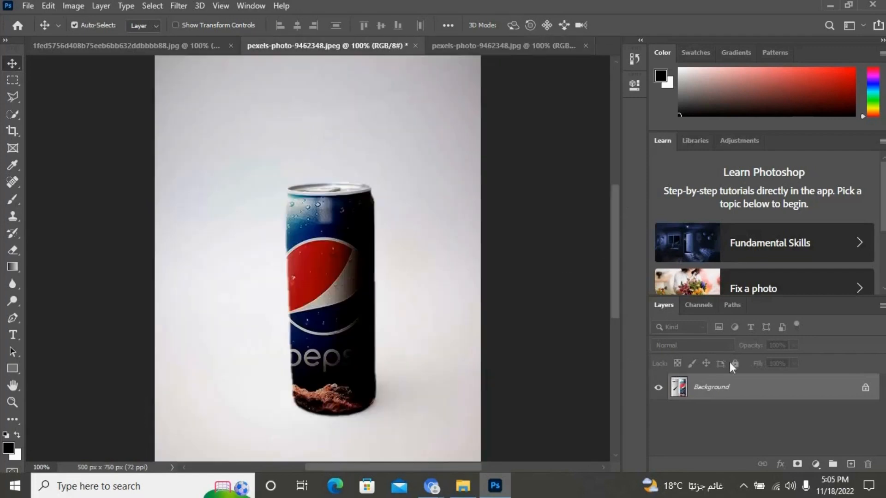
- Undo the layer merge and check the can with Layer 2 hidden and shown again
left_click_drag(706, 387, 709, 390)
key("ctrl+z")
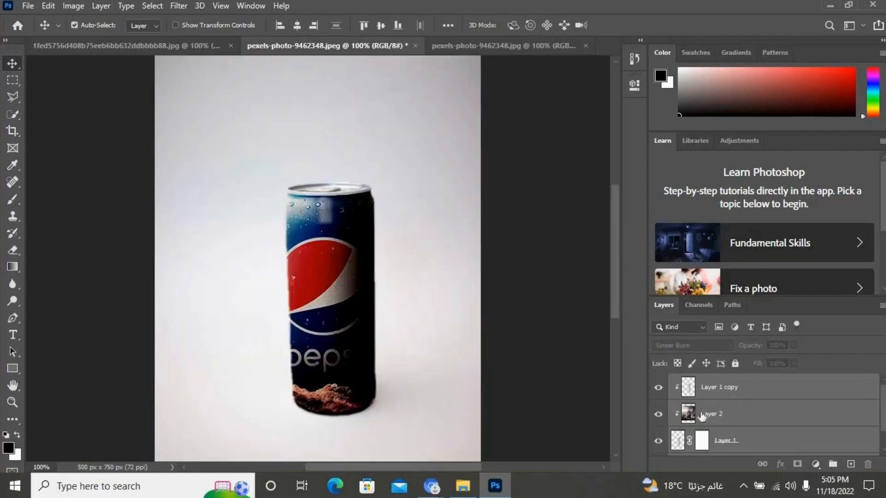
left_click(659, 413)
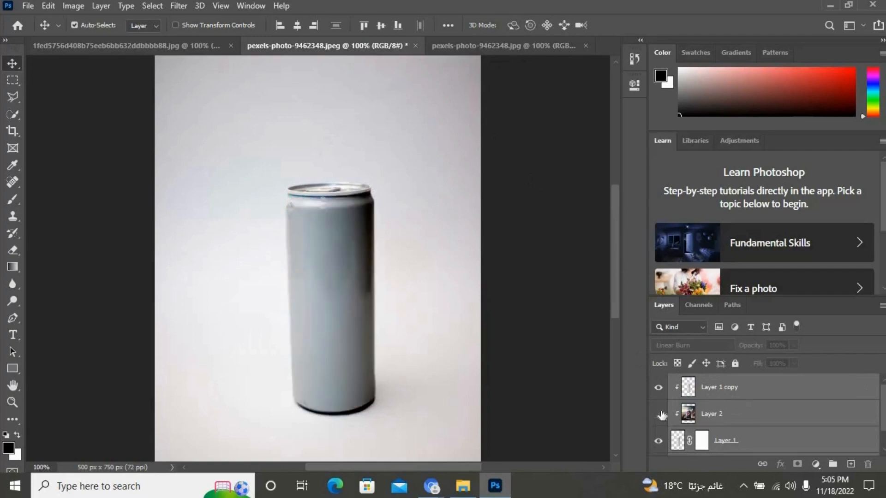
left_click(659, 413)
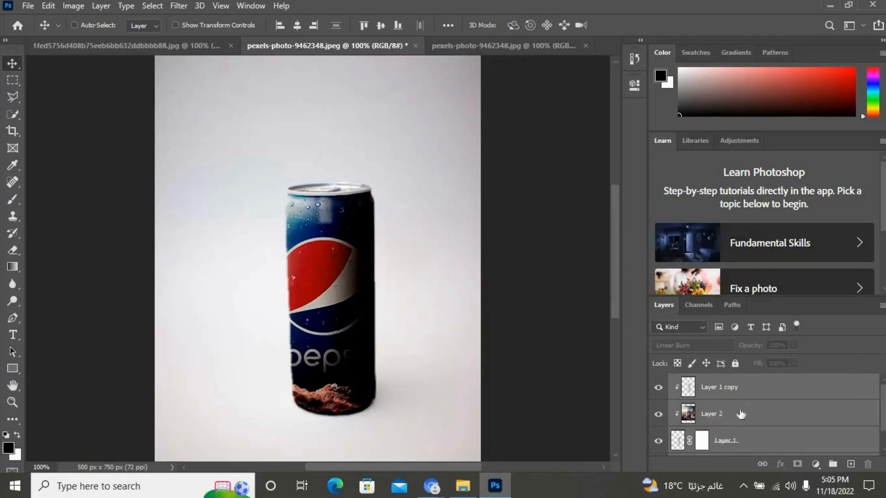
- Release the clipping mask on Layer 2 and select the Pepsi scene layer on the canvas
left_click(762, 415)
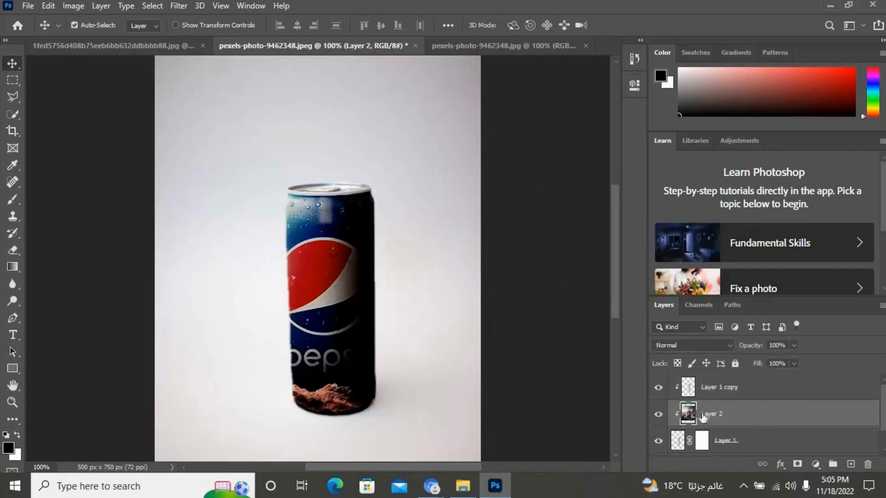
right_click(756, 418)
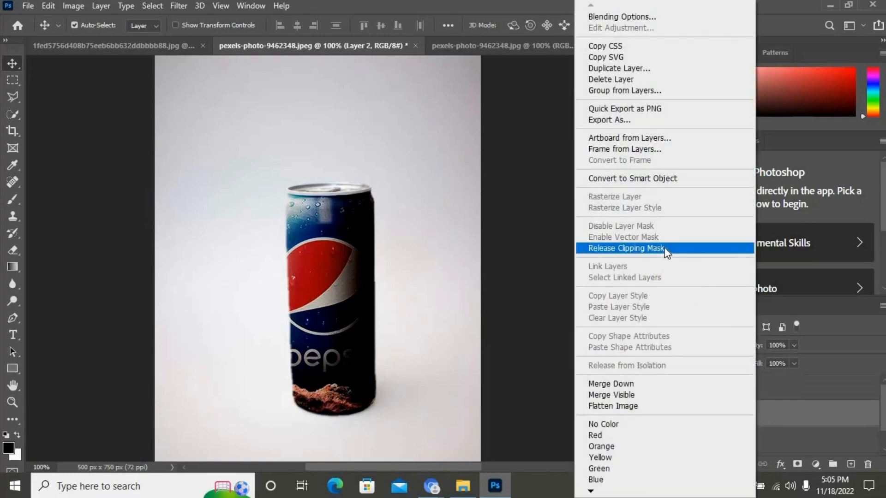
left_click(666, 250)
right_click(439, 293)
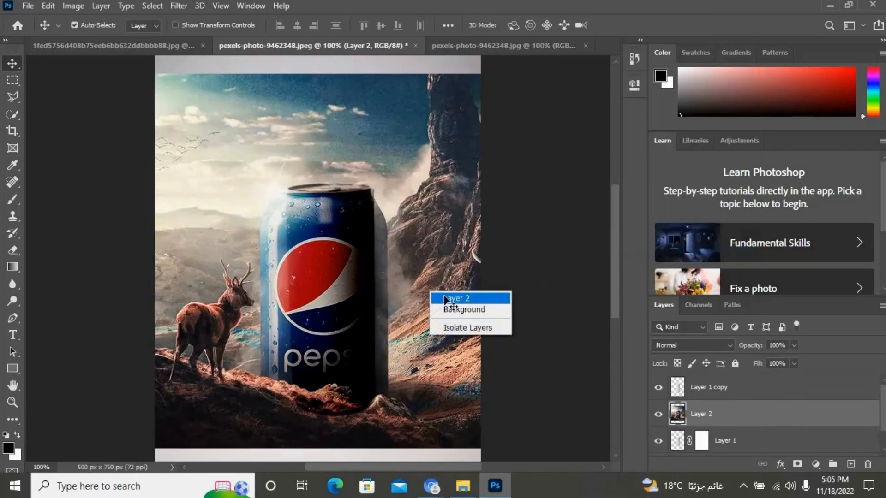
left_click(441, 298)
- Scale the Pepsi scene on Layer 2 to about 38.8% width and 62.8% height, positioned over the whole can
left_click_drag(444, 311, 459, 287)
key("ctrl+t")
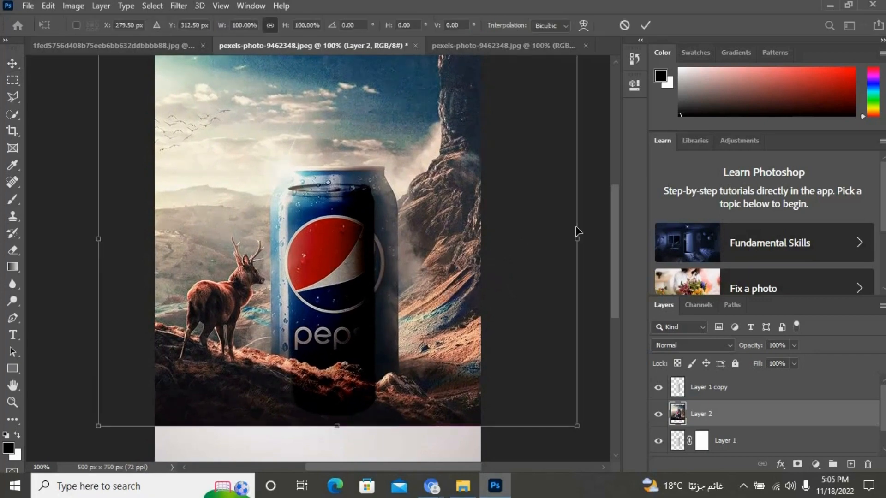
left_click_drag(581, 239, 430, 239)
left_click_drag(214, 288, 280, 298)
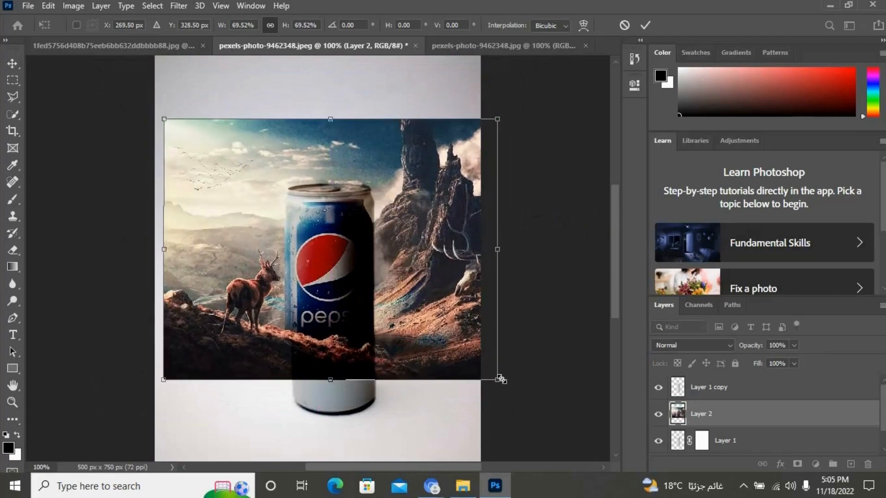
left_click_drag(501, 379, 337, 329)
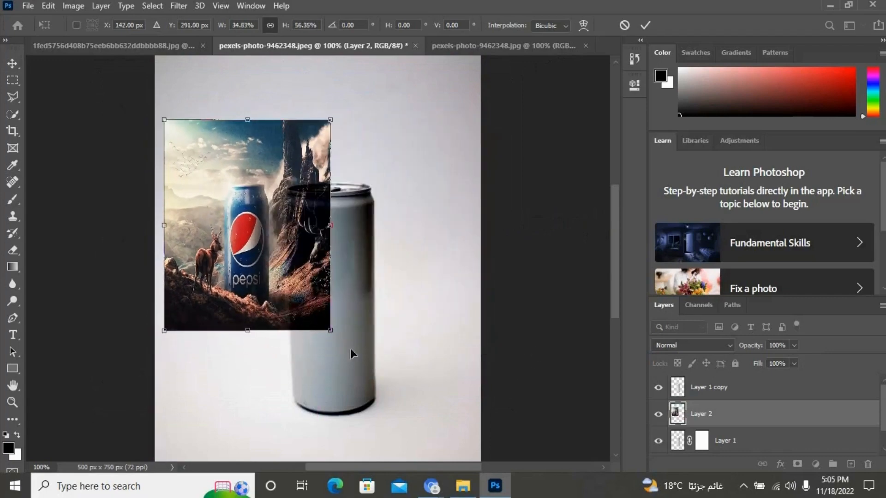
left_click_drag(279, 317, 363, 405)
left_click_drag(332, 209, 331, 182)
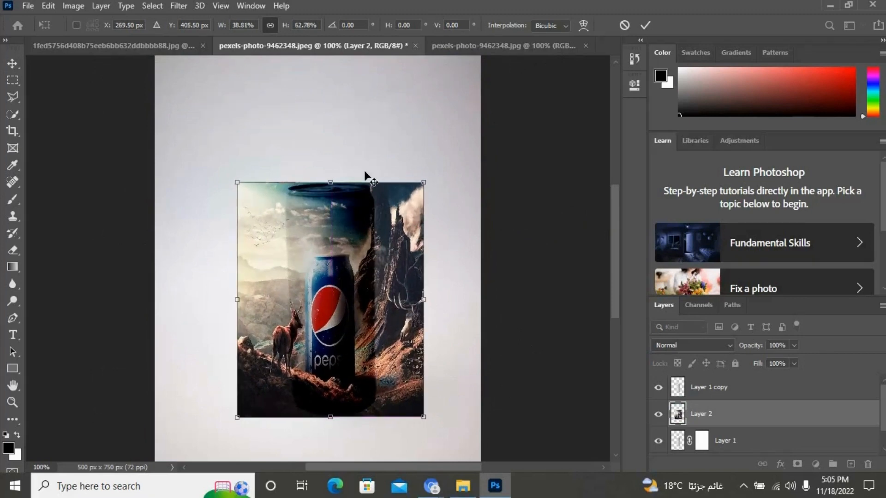
key("Return")
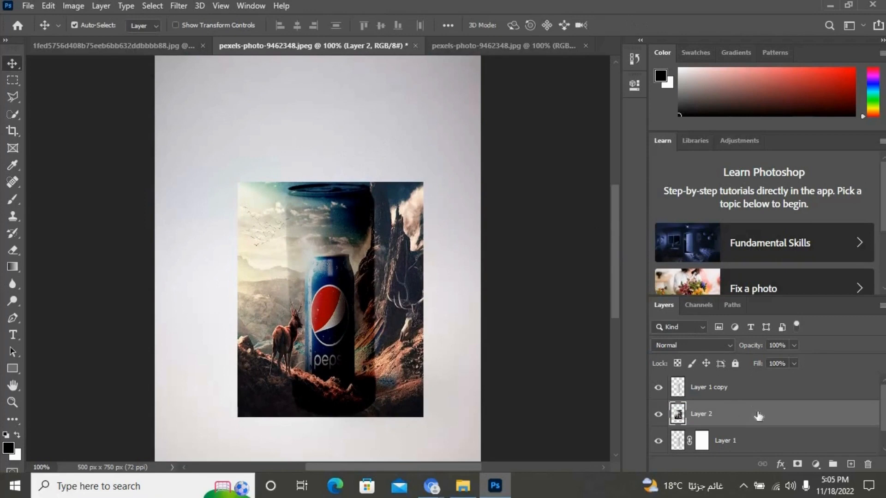
- Create clipping masks for Layer 1 copy and Layer 2 so the scaled scene is clipped to the can
left_click(755, 392)
right_click(760, 386)
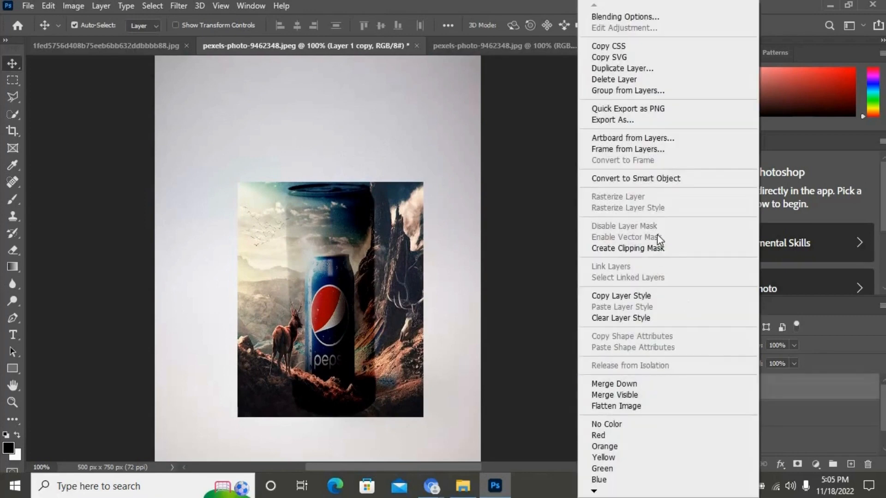
left_click(660, 248)
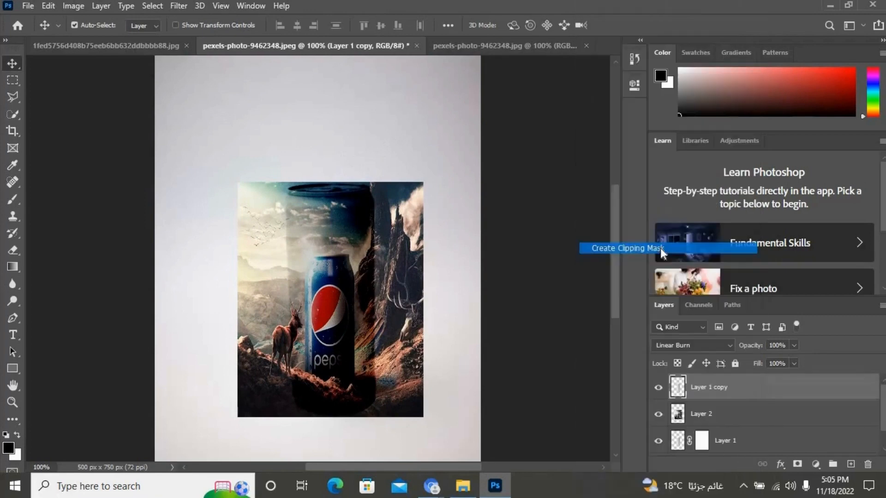
left_click(783, 417)
right_click(784, 416)
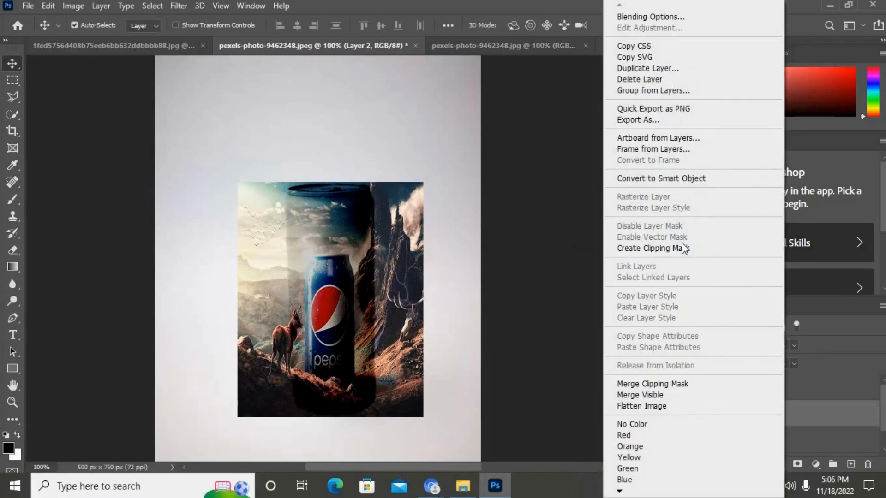
left_click(683, 253)
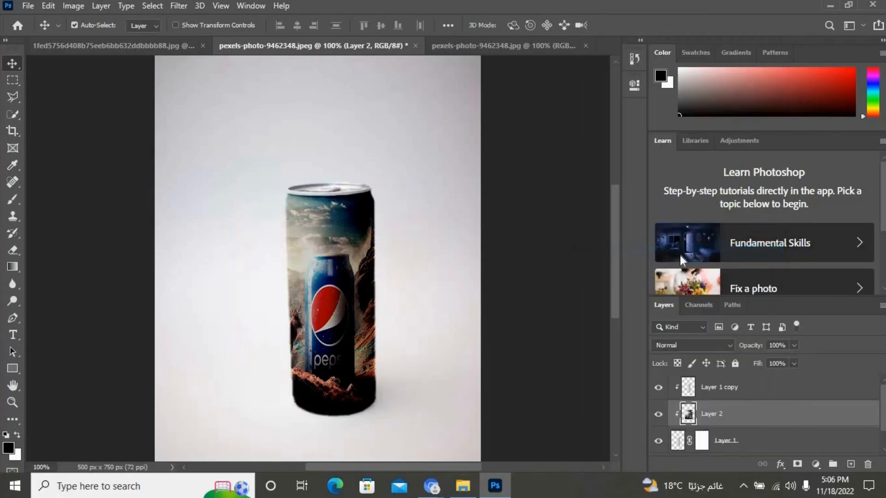
- Inspect the scaled Pepsi scene on the can up close, including its edges and lid
left_click(363, 245)
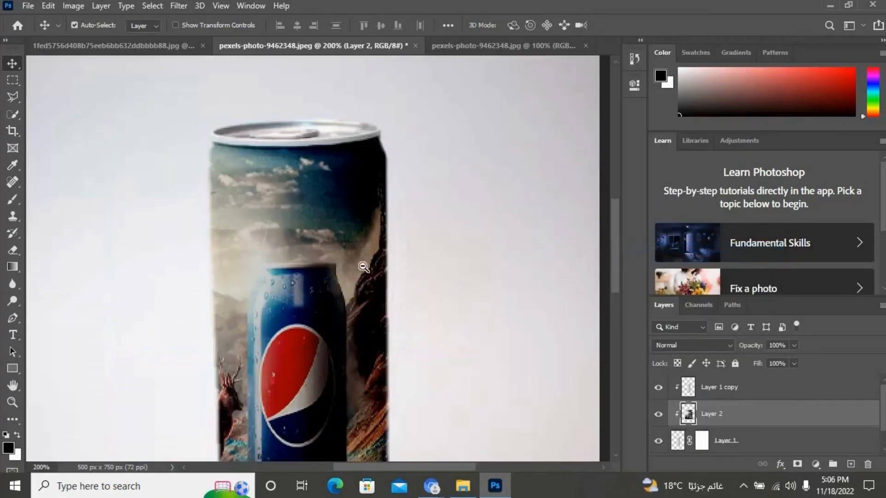
left_click(364, 267, "ctrl+alt")
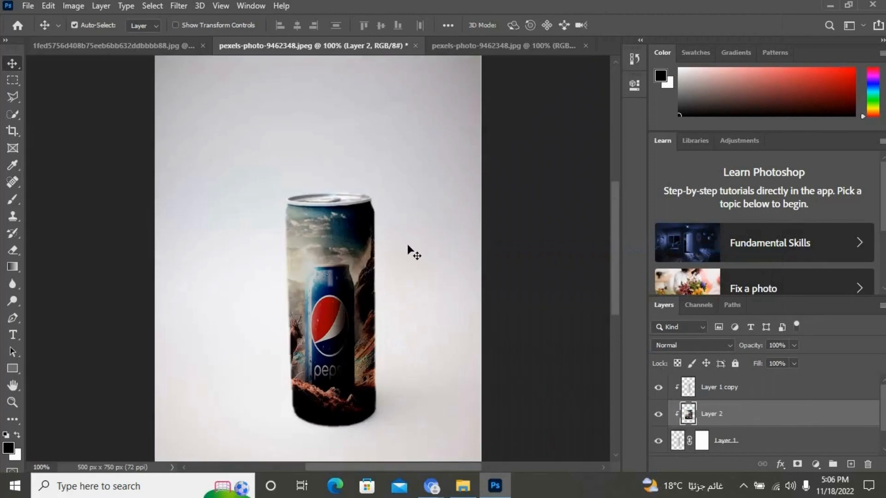
left_click_drag(327, 339, 313, 270)
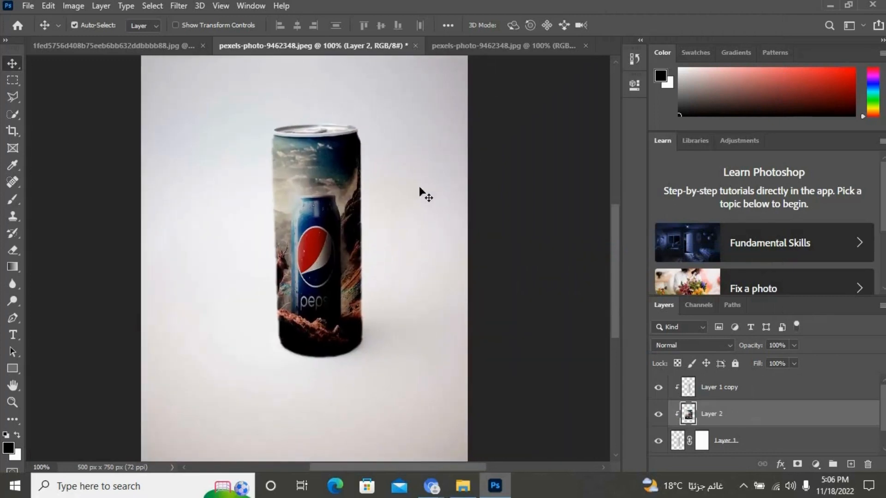
left_click_drag(417, 209, 417, 213)
left_click(420, 215, "ctrl")
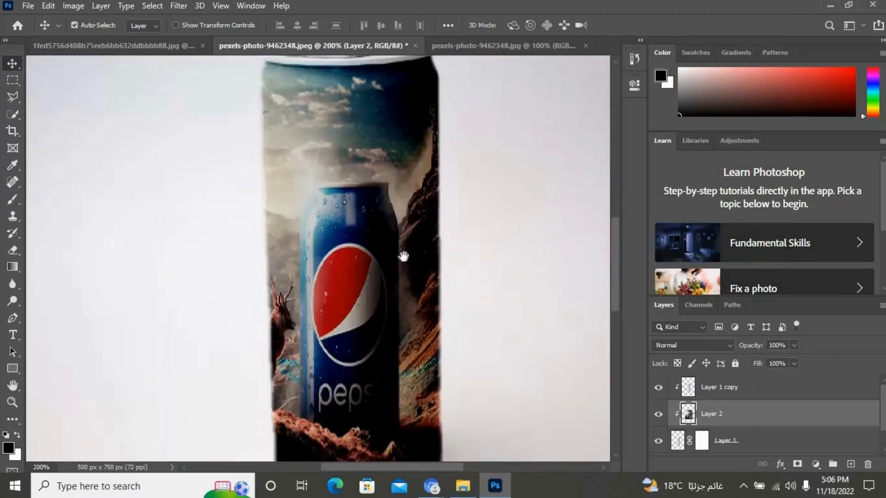
left_click_drag(403, 256, 397, 326)
left_click(392, 191, "alt")
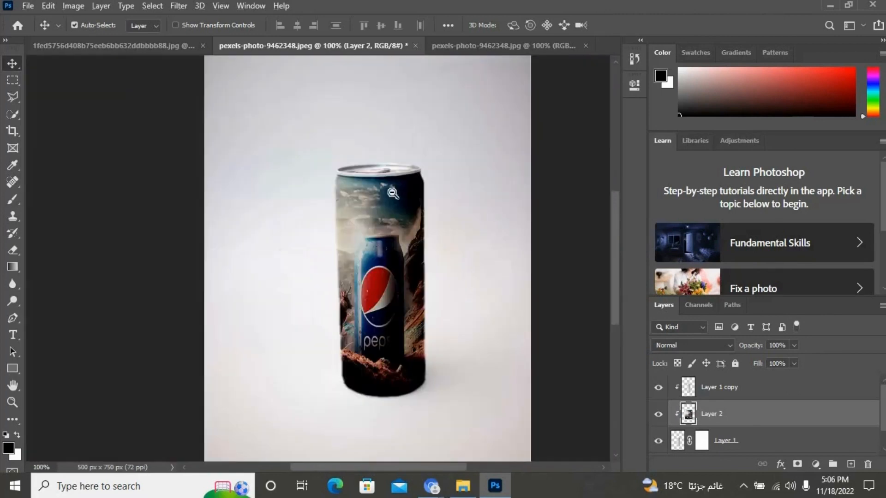
- Compare the finished can with the two-can reference image, return to the can document and minimize the window
left_click(475, 45)
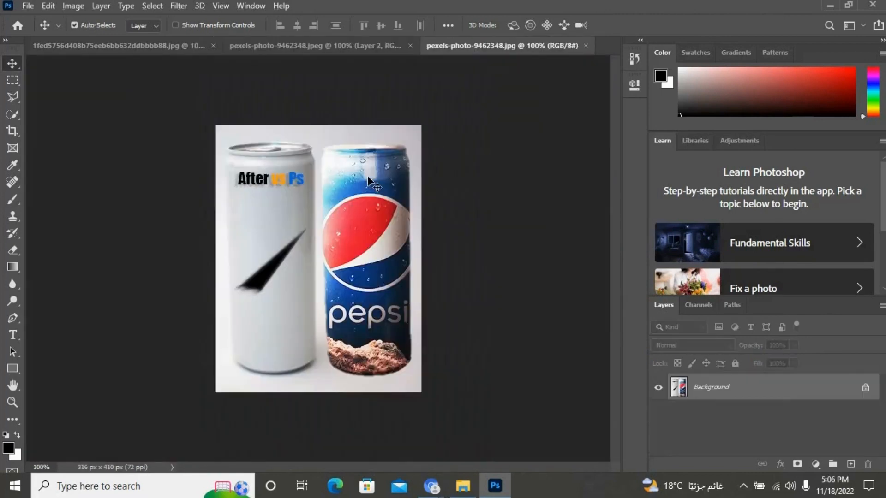
left_click(386, 48)
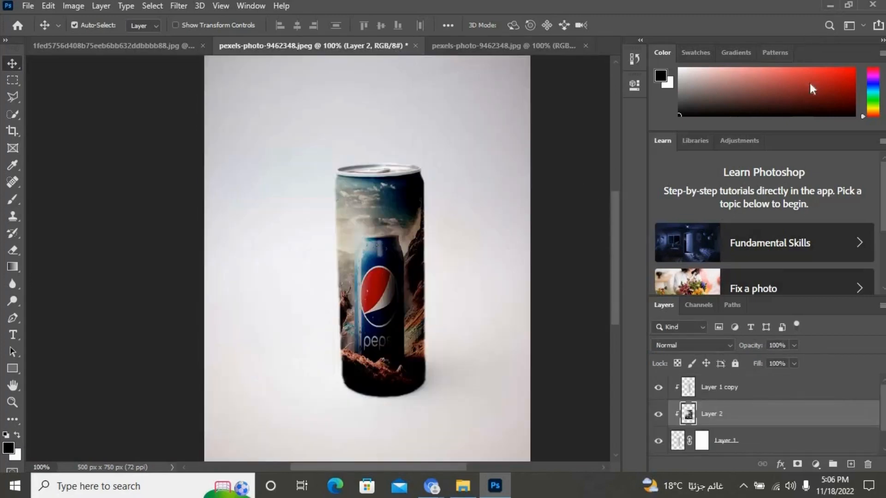
left_click(830, 6)
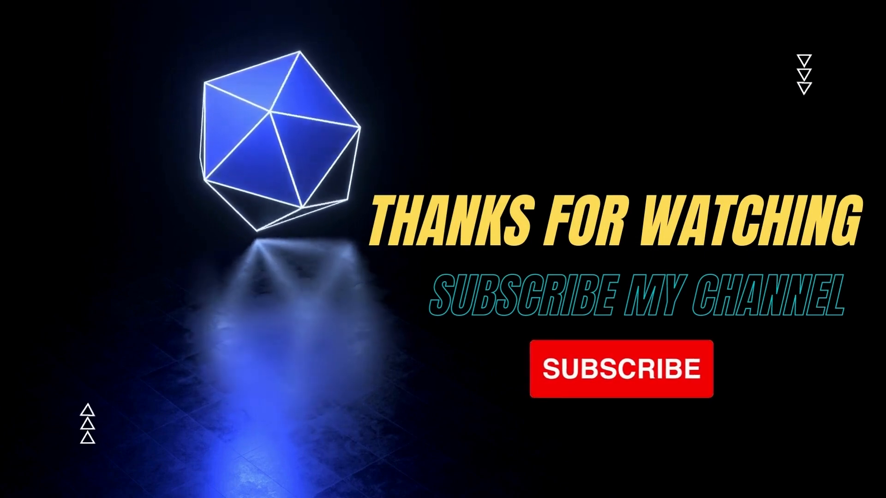